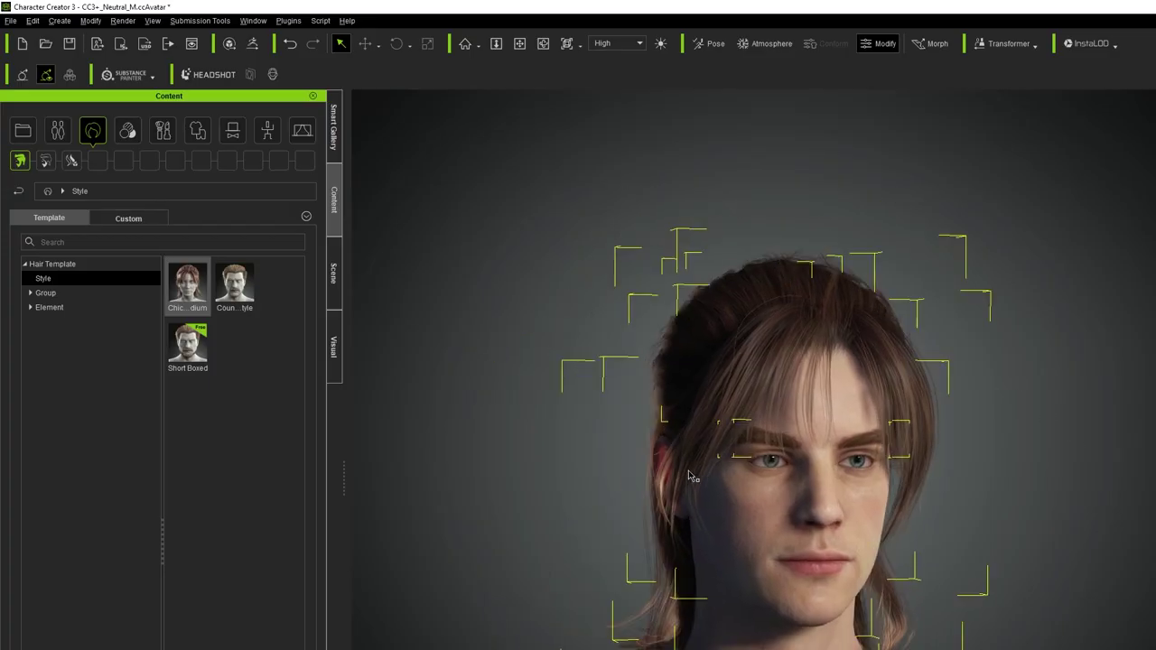
Expand the Hair Template Group and show the Element > Beard thumbnails
click(30, 293)
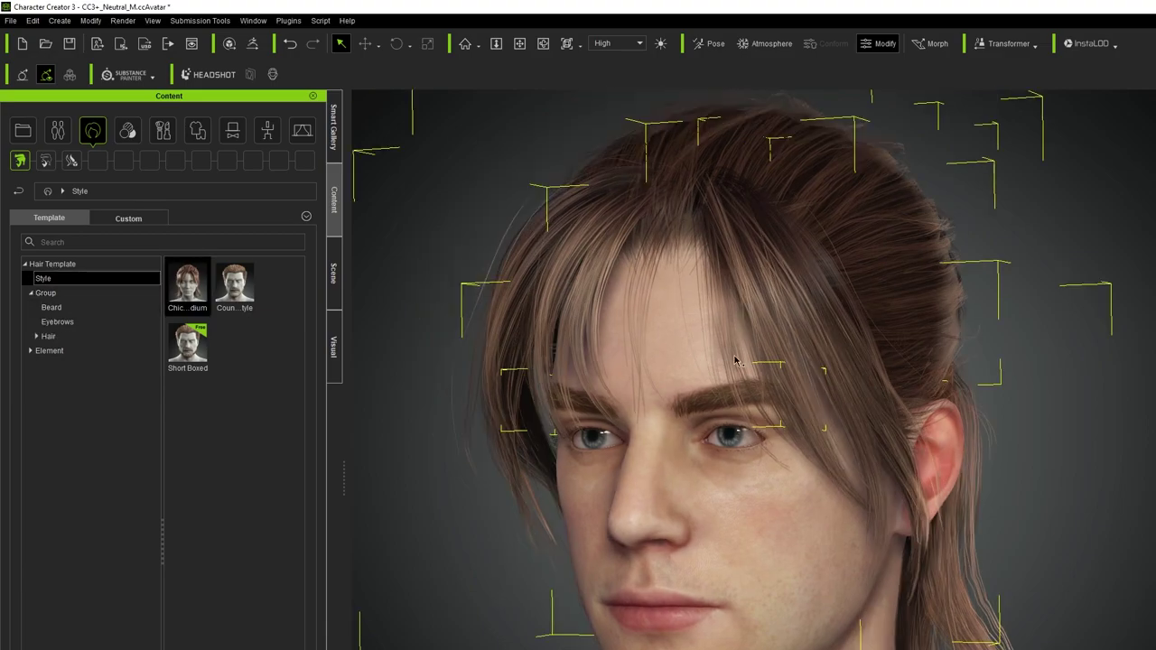
click(85, 322)
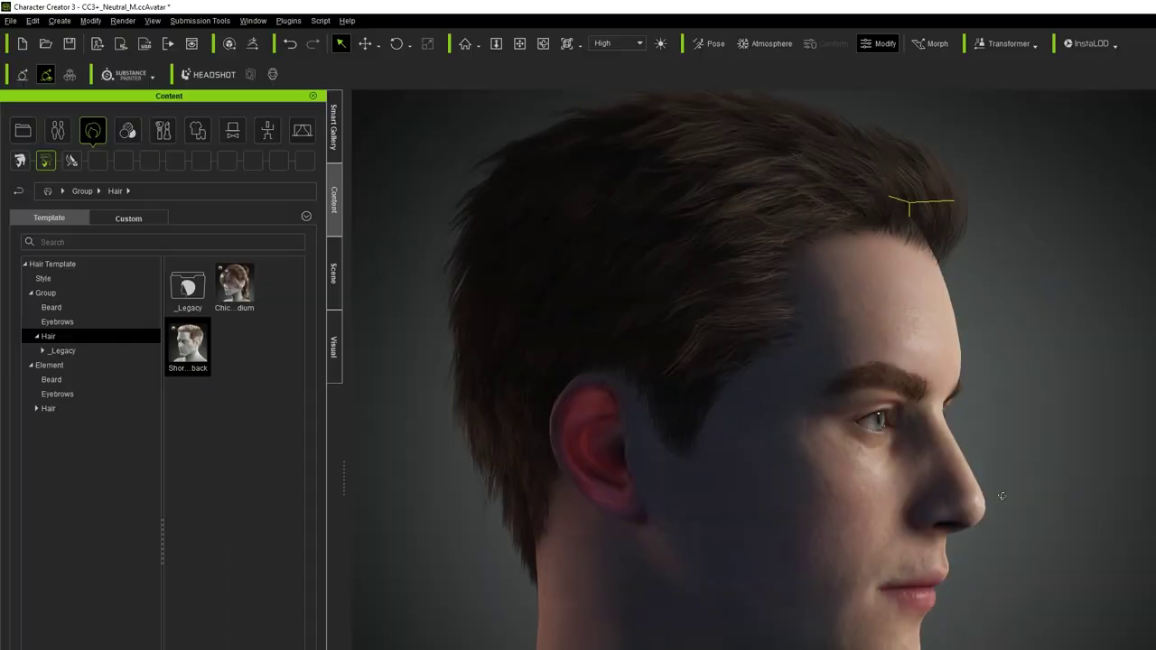
Turn the head to face forward and show the Beard group templates
right_drag(795, 506, 704, 501)
scroll(780, 475, up, 5)
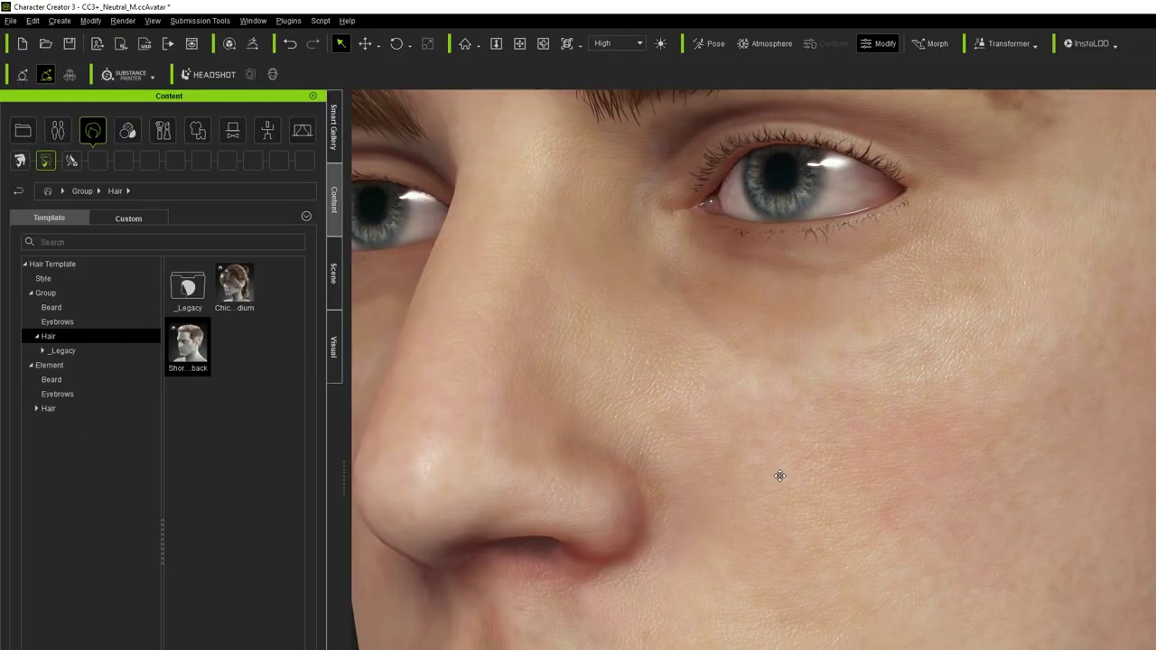
scroll(694, 478, down, 3)
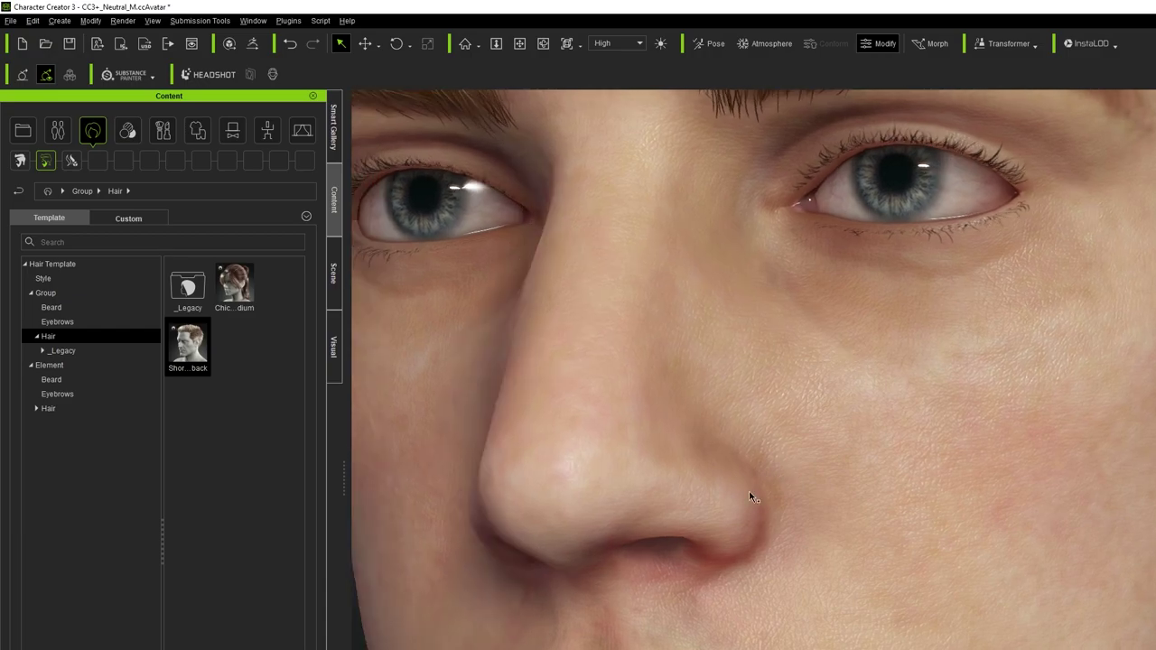
scroll(748, 495, down, 5)
scroll(753, 523, up, 2)
scroll(753, 524, down, 5)
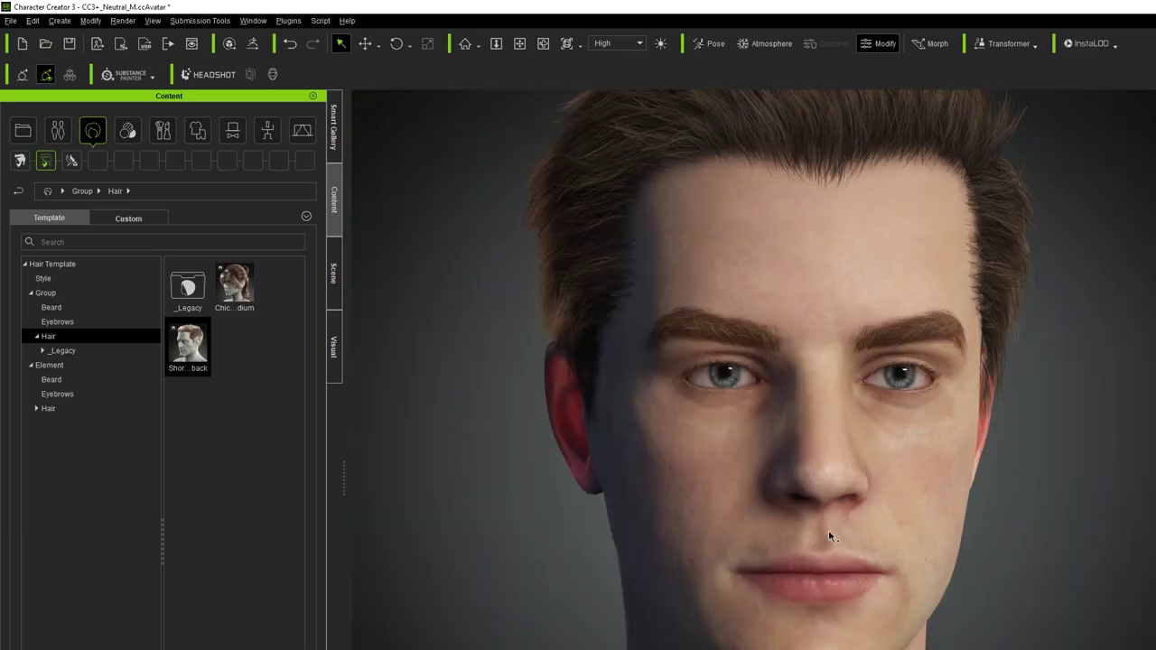
scroll(828, 535, down, 2)
click(50, 307)
Put a thick full beard on the head and check it from several angles
double_click(187, 341)
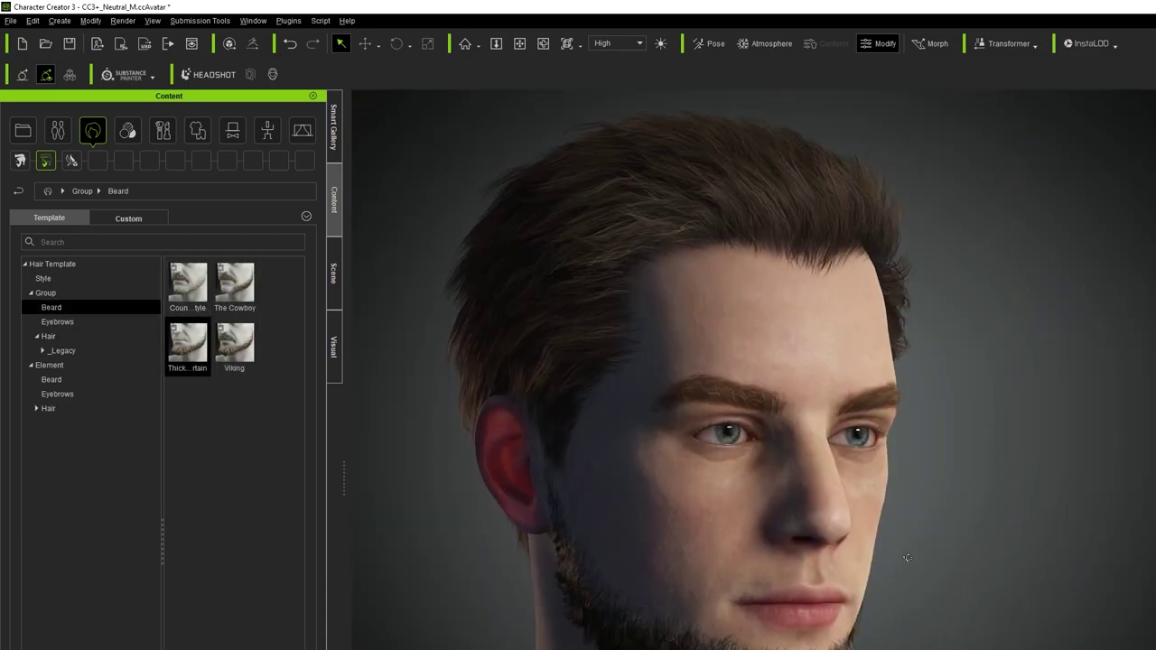
right_drag(934, 627, 986, 556)
right_drag(1062, 554, 792, 523)
scroll(792, 524, up, 5)
middle_drag(792, 524, 917, 545)
scroll(917, 545, down, 5)
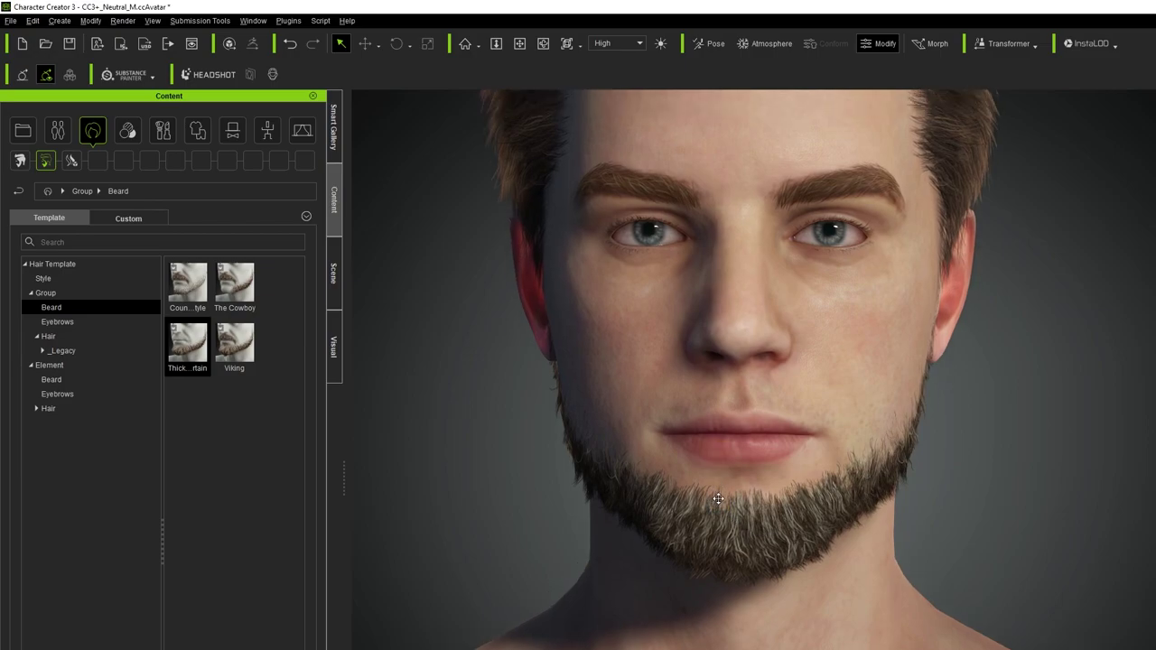
Swap the full beard for the braided Viking beard and review it on the body
double_click(234, 341)
right_drag(892, 398, 966, 452)
middle_drag(966, 452, 1031, 496)
scroll(1030, 496, down, 2)
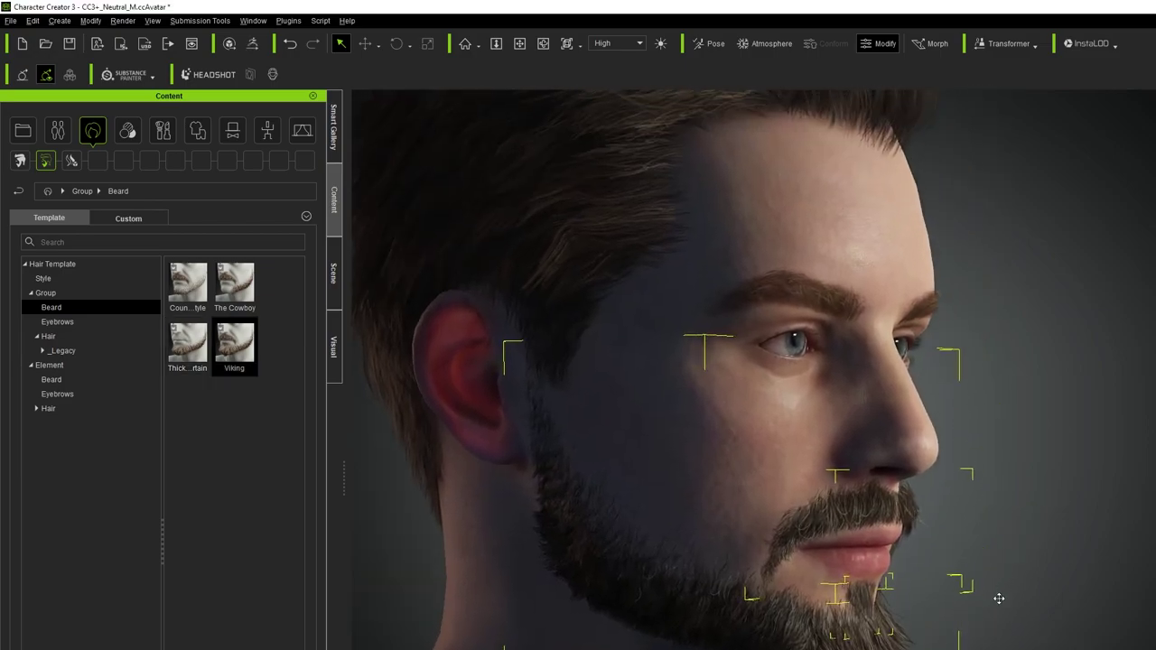
right_drag(995, 599, 1027, 413)
scroll(1026, 414, down, 3)
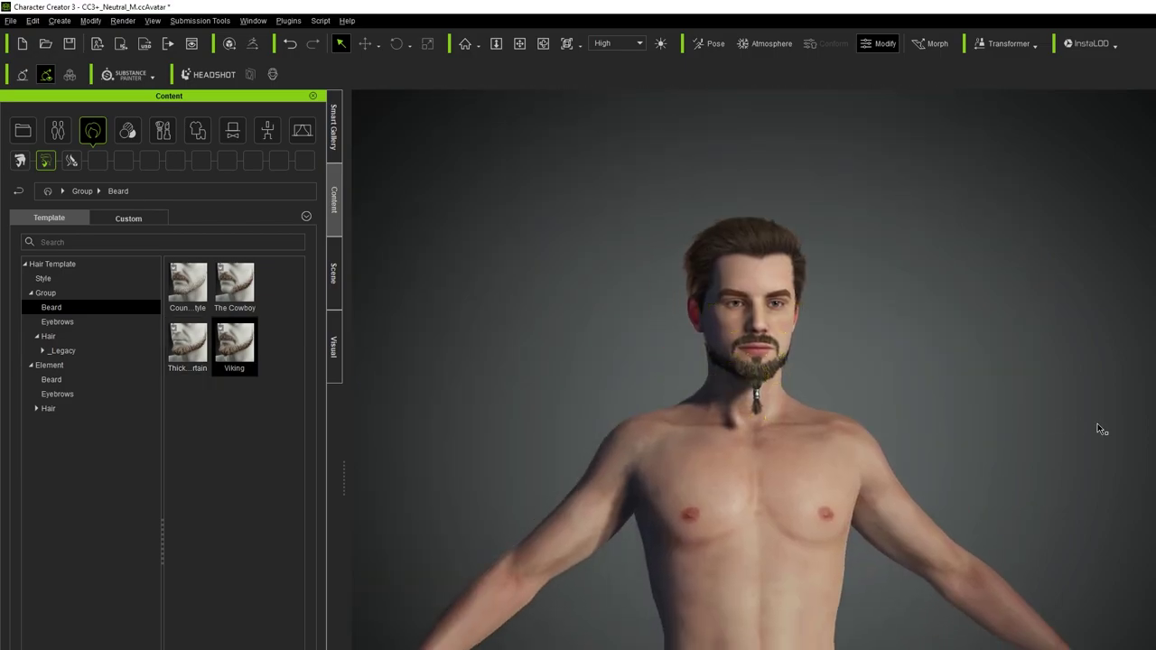
middle_drag(1101, 429, 1102, 271)
scroll(1101, 270, up, 3)
scroll(1102, 270, up, 2)
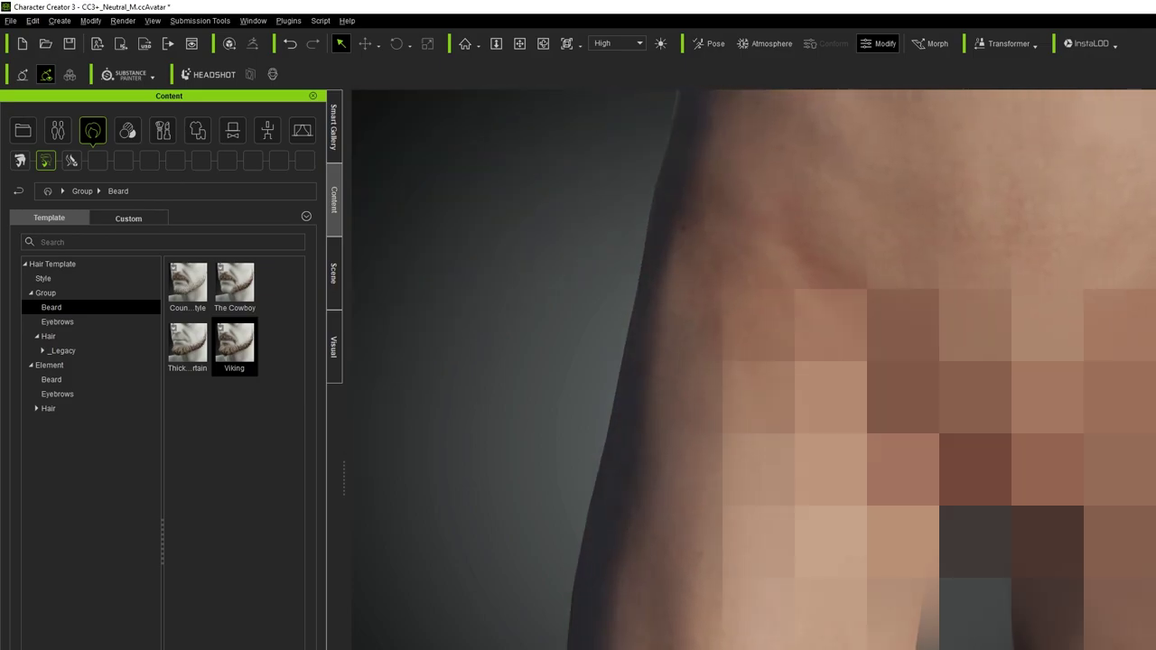
scroll(916, 578, down, 5)
middle_drag(916, 632, 916, 577)
scroll(1009, 502, up, 3)
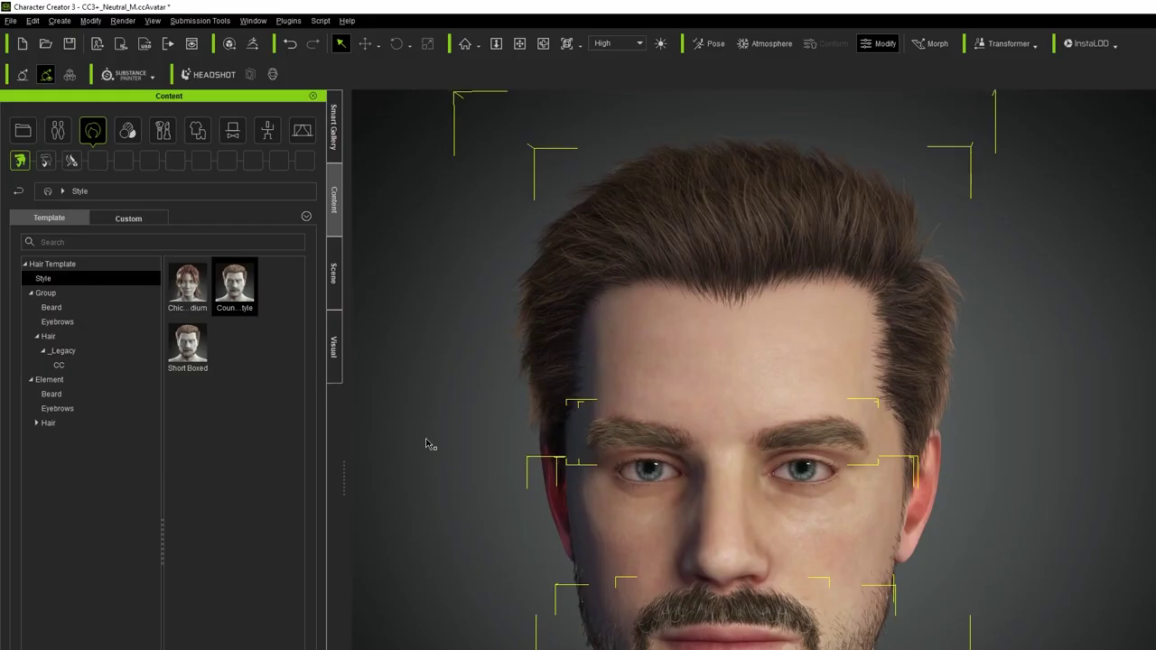
Orbit and reframe the character to a more frontal view
right_drag(428, 444, 439, 320)
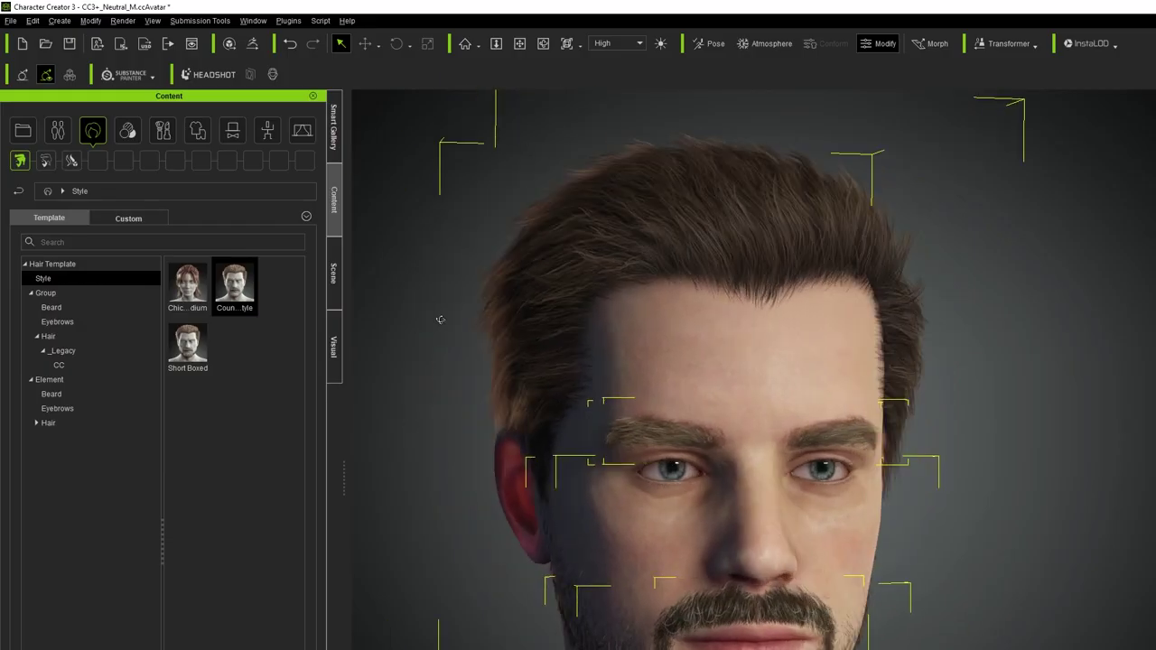
right_drag(534, 388, 533, 464)
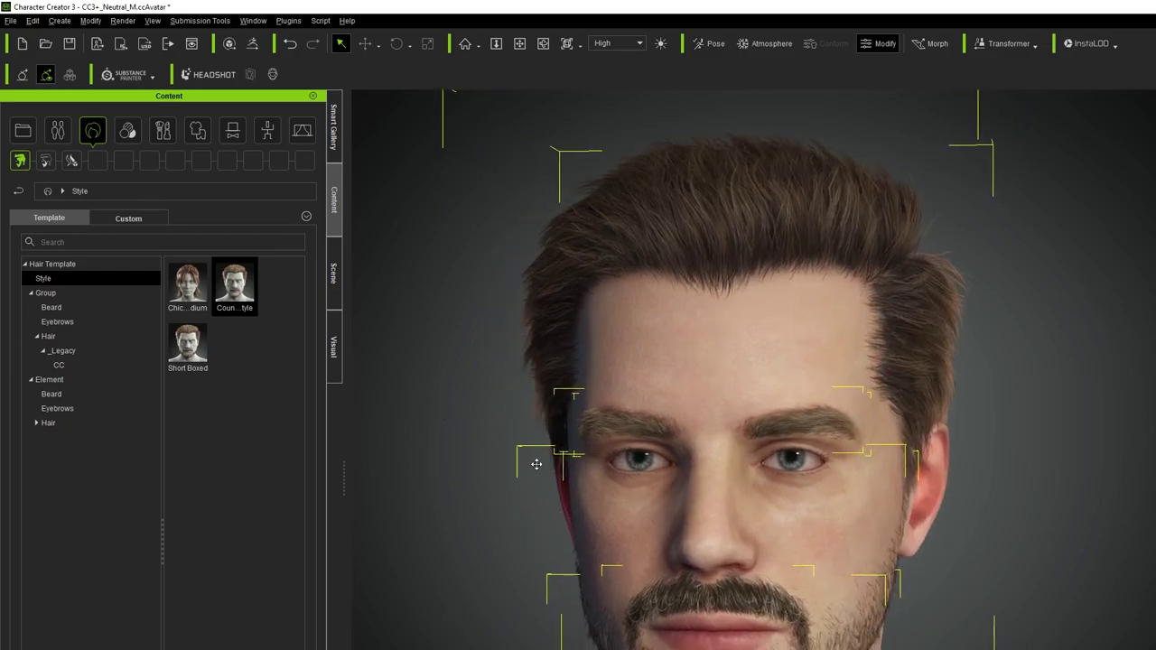
scroll(534, 464, down, 5)
right_drag(864, 544, 794, 578)
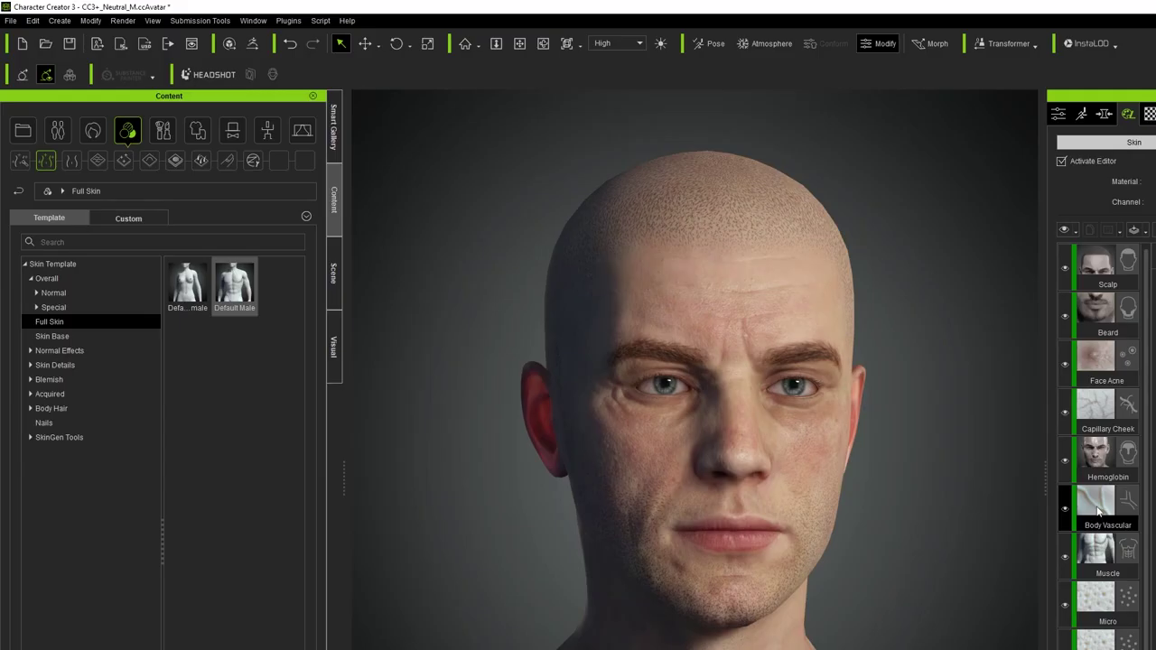
Scroll through the Skin Template library in the Content panel
scroll(679, 588, up, 3)
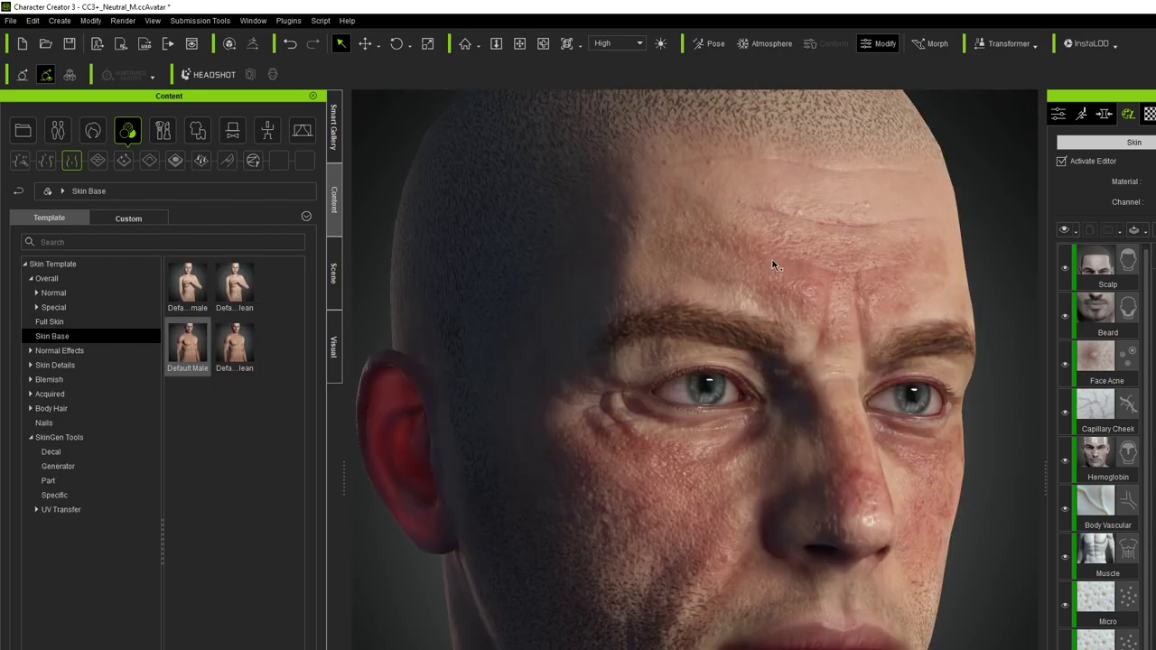
scroll(773, 264, down, 3)
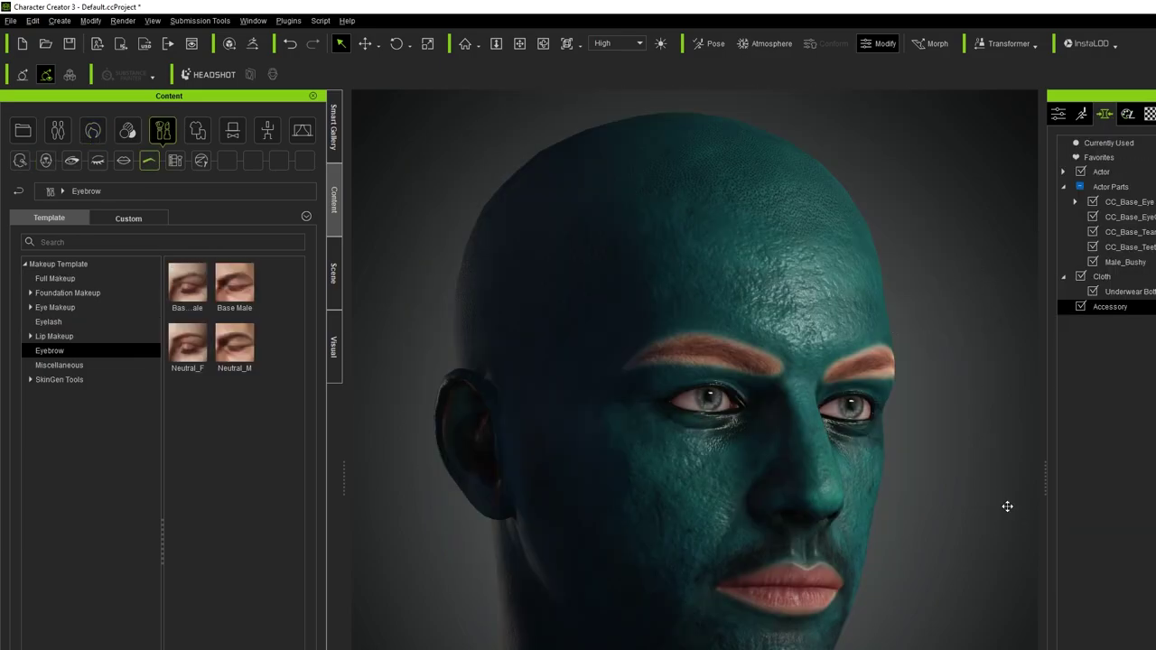
Turn the teal head to face left and scroll through the Makeup templates
right_drag(1007, 507, 625, 418)
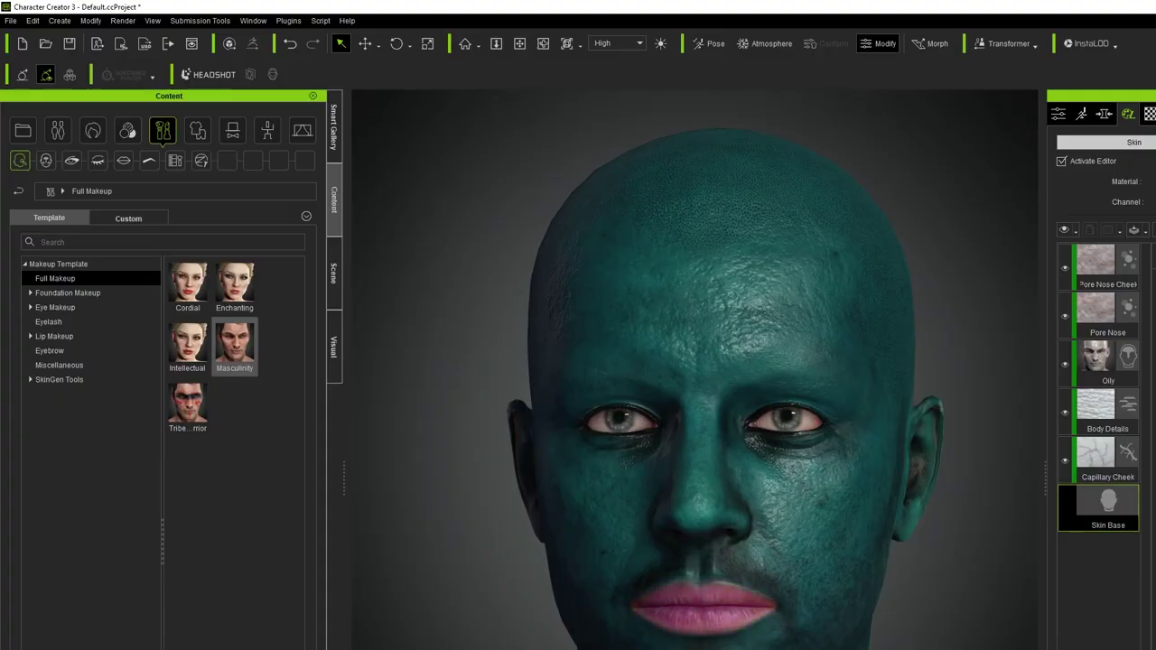
scroll(864, 588, down, 3)
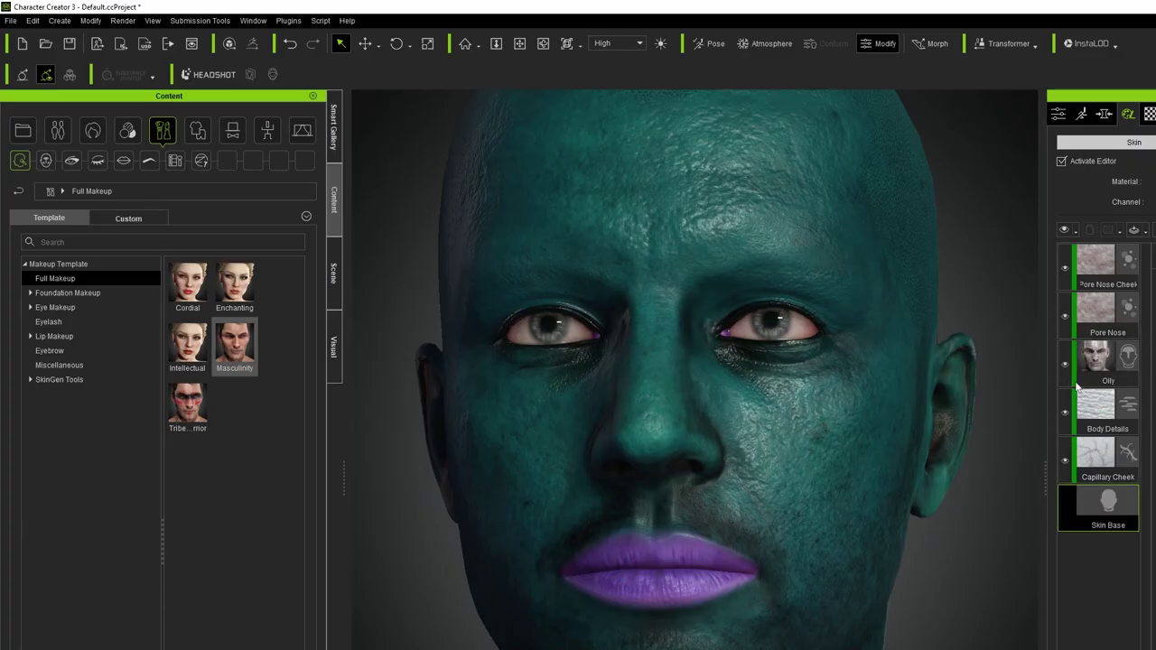
Select CC_Base_Eye and the other eye part, then bring up the Head > Eye morphs
right_drag(487, 397, 568, 530)
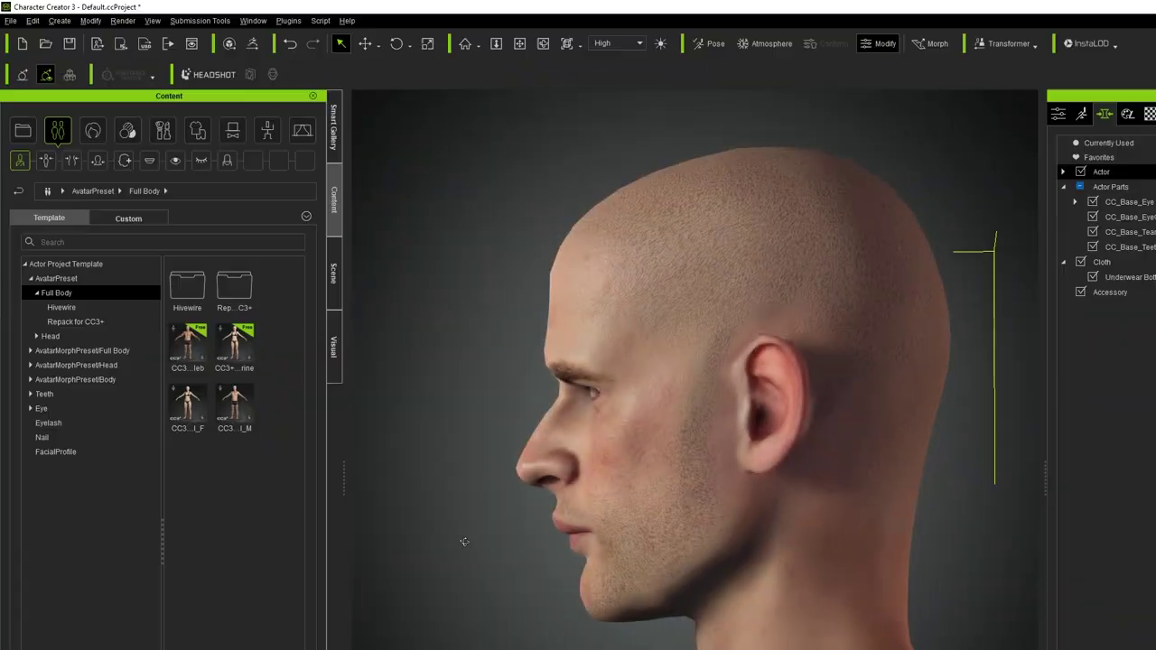
right_drag(478, 557, 923, 503)
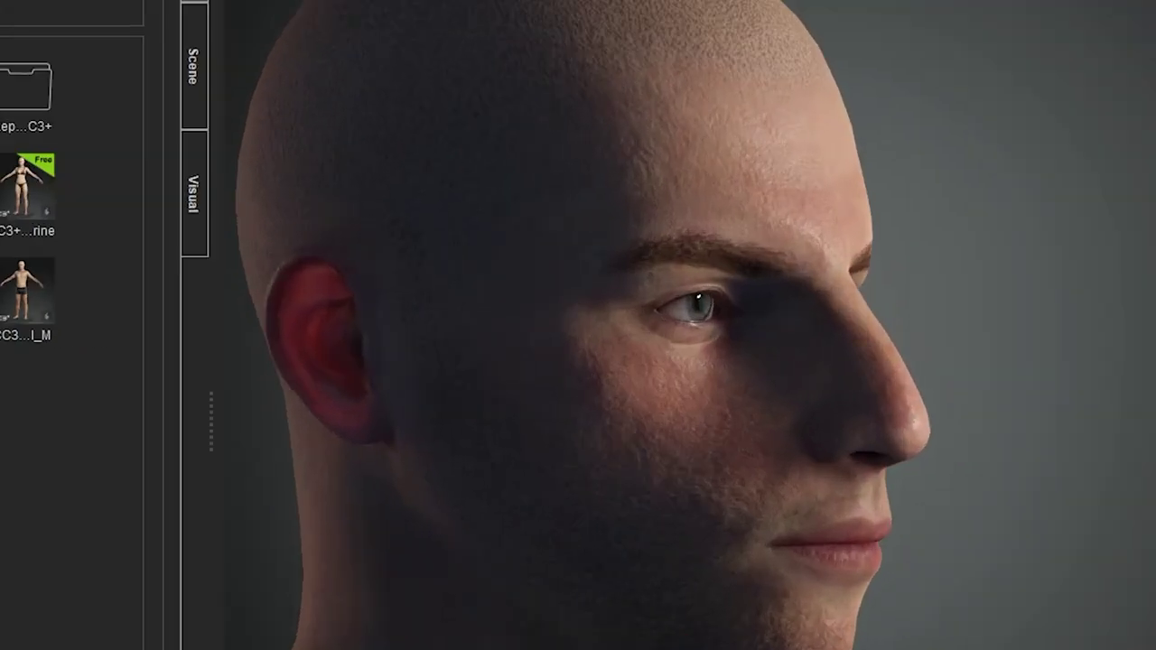
click(1129, 202)
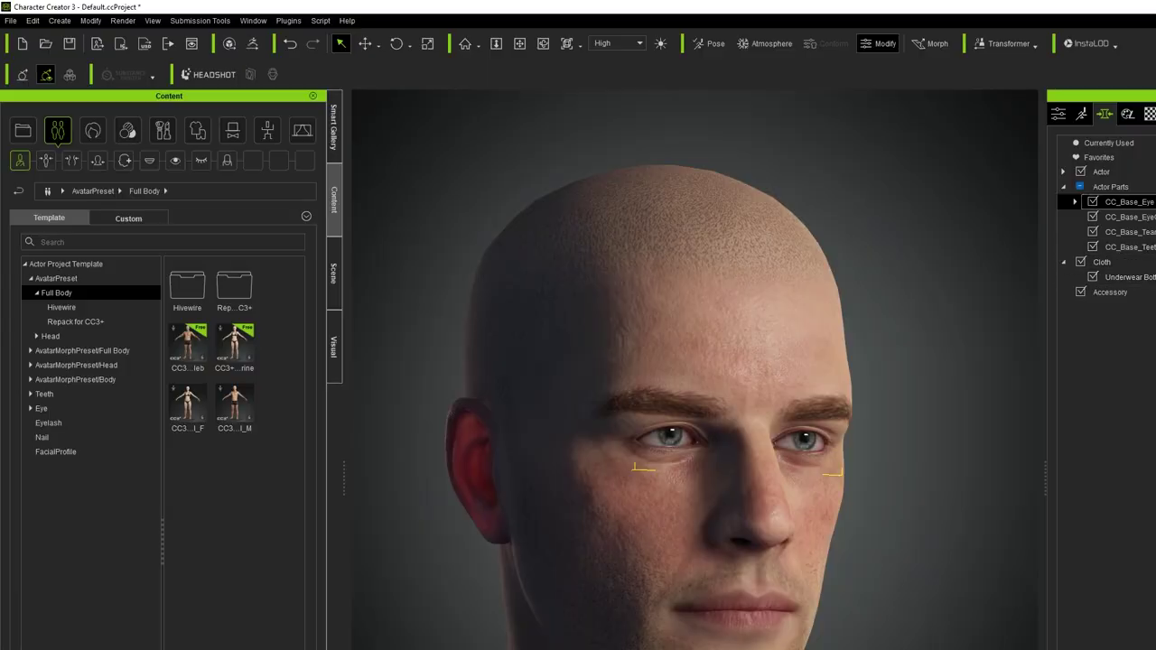
click(1084, 216)
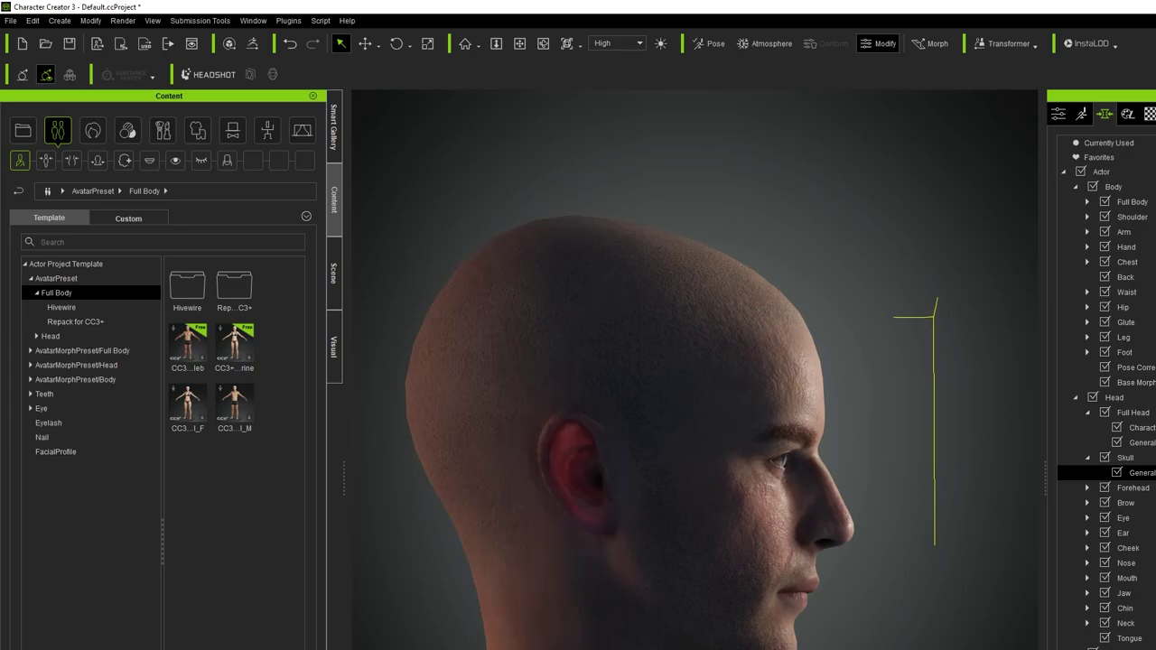
click(1122, 517)
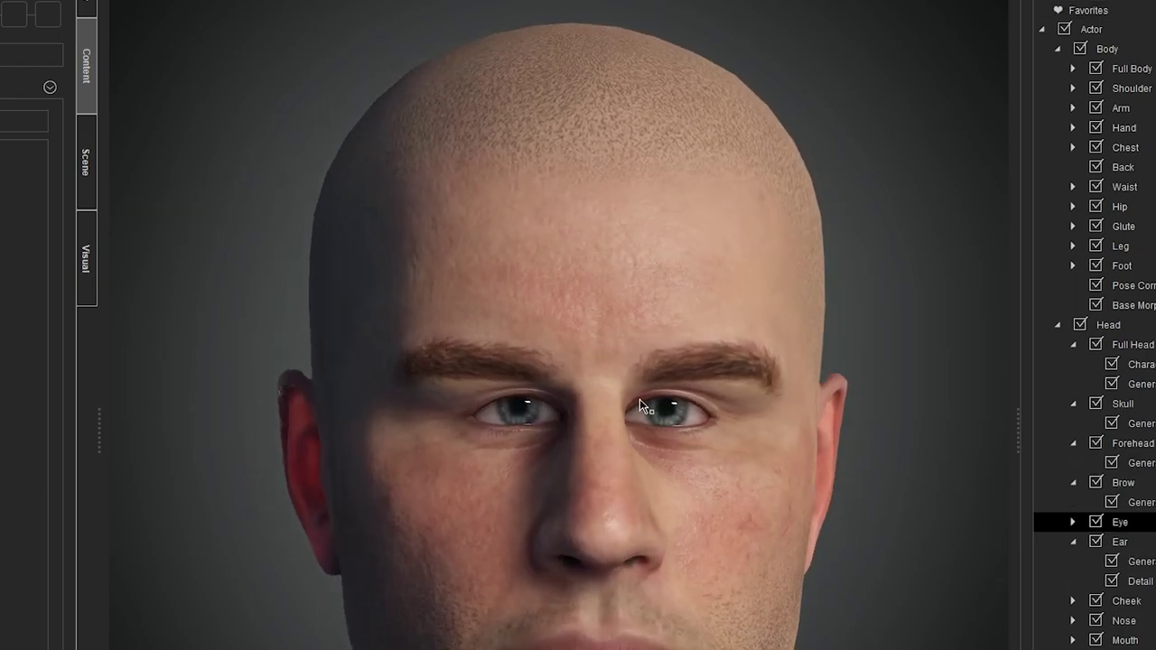
right_drag(576, 533, 578, 442)
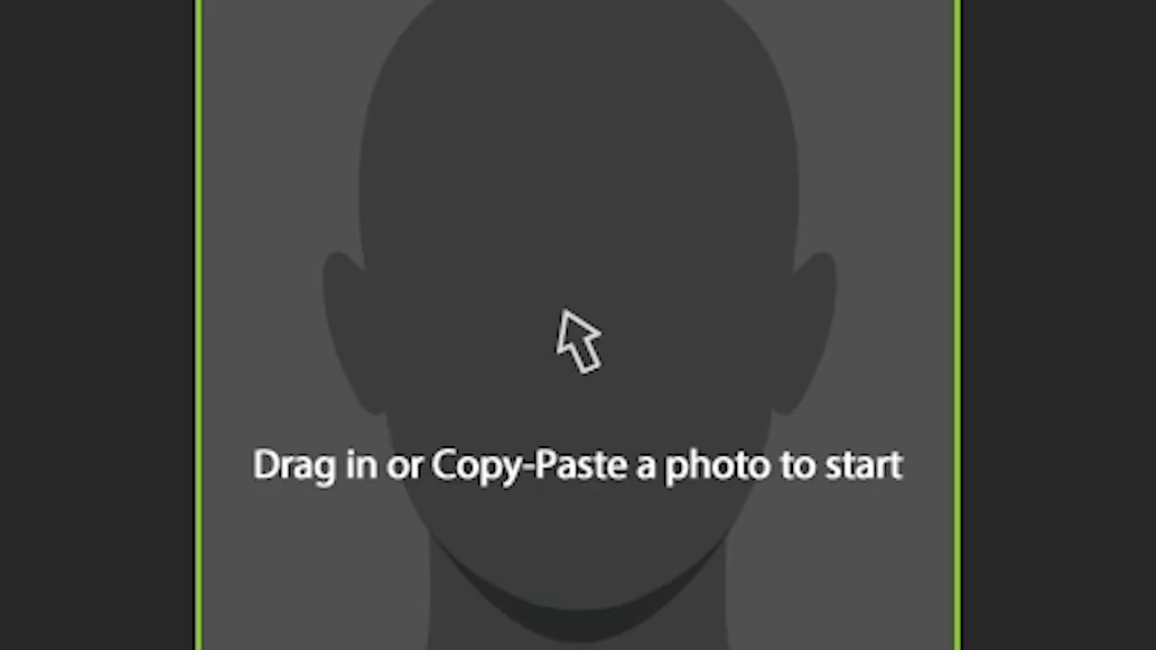
Paste a face photo into Headshot PRO, search Google Images for a person's face, and view the generated head
key(ctrl+v)
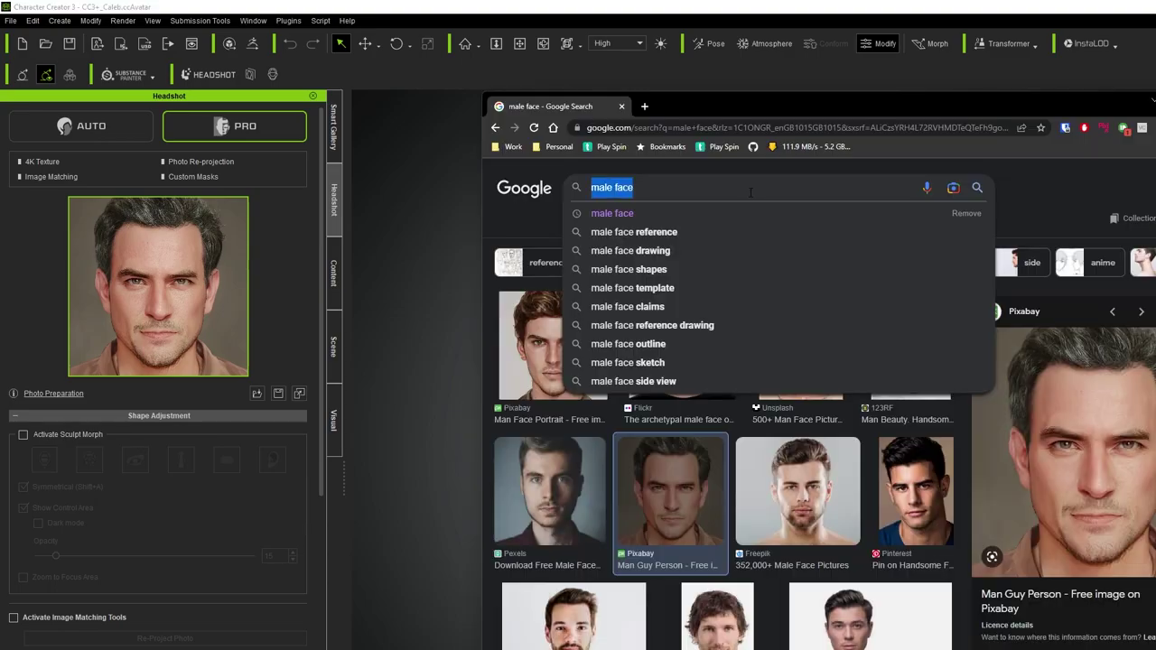
click(797, 187)
text(elon musk)
key(Return)
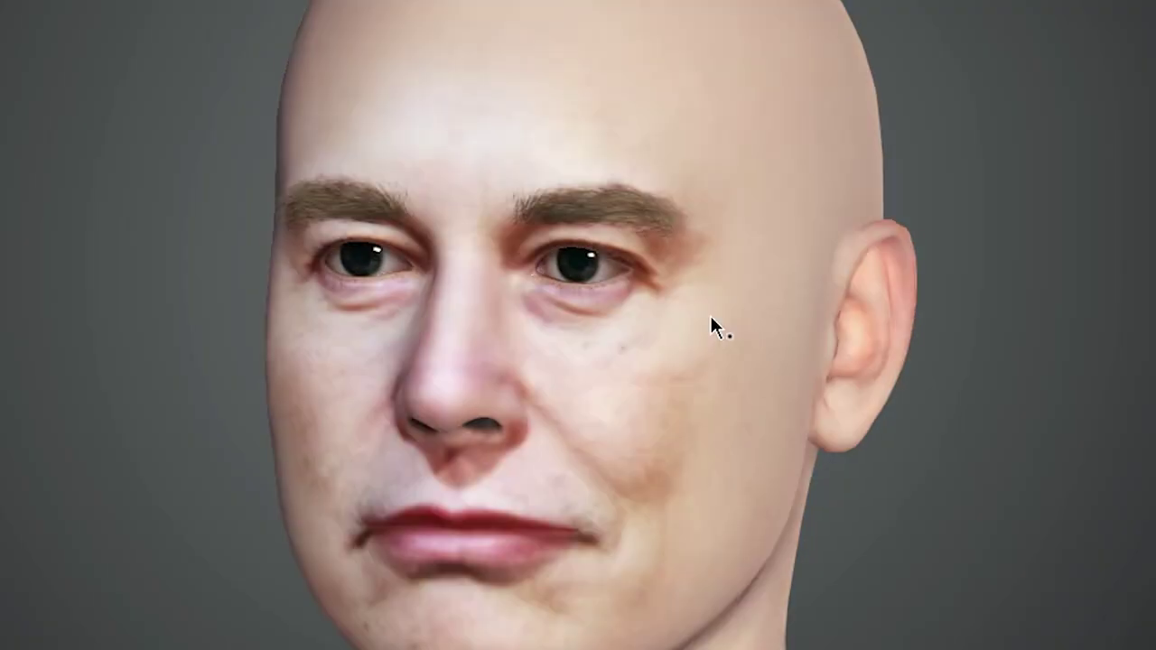
middle_drag(713, 327, 1036, 537)
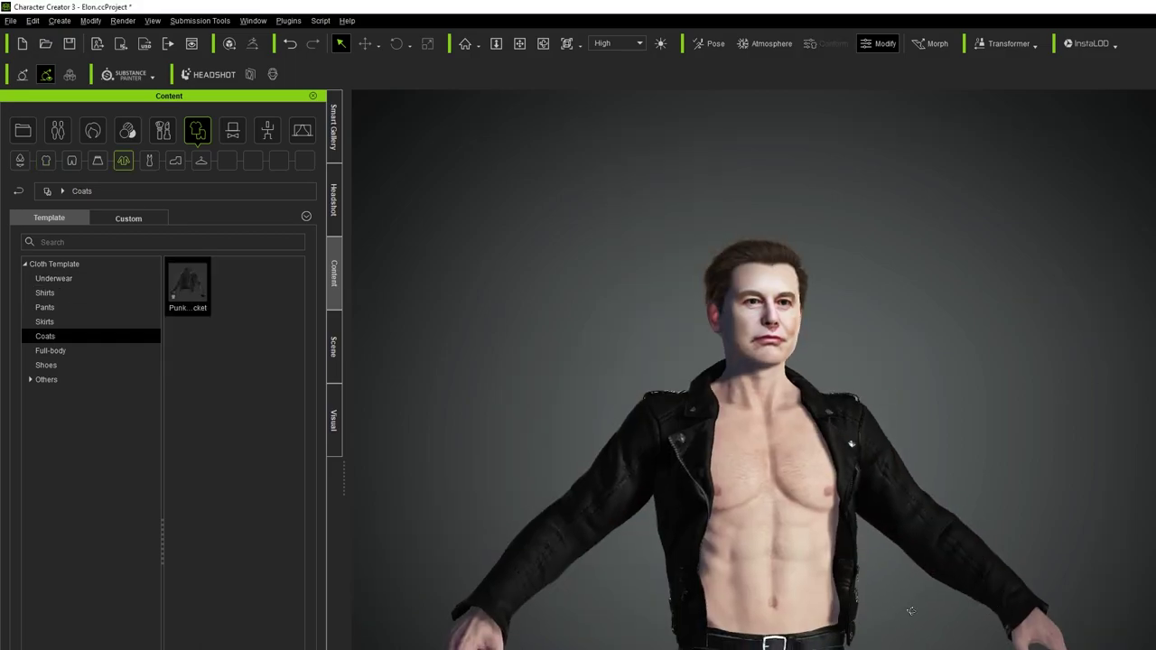
Orbit the leather-jacketed character to a slight angle
right_drag(948, 560, 922, 639)
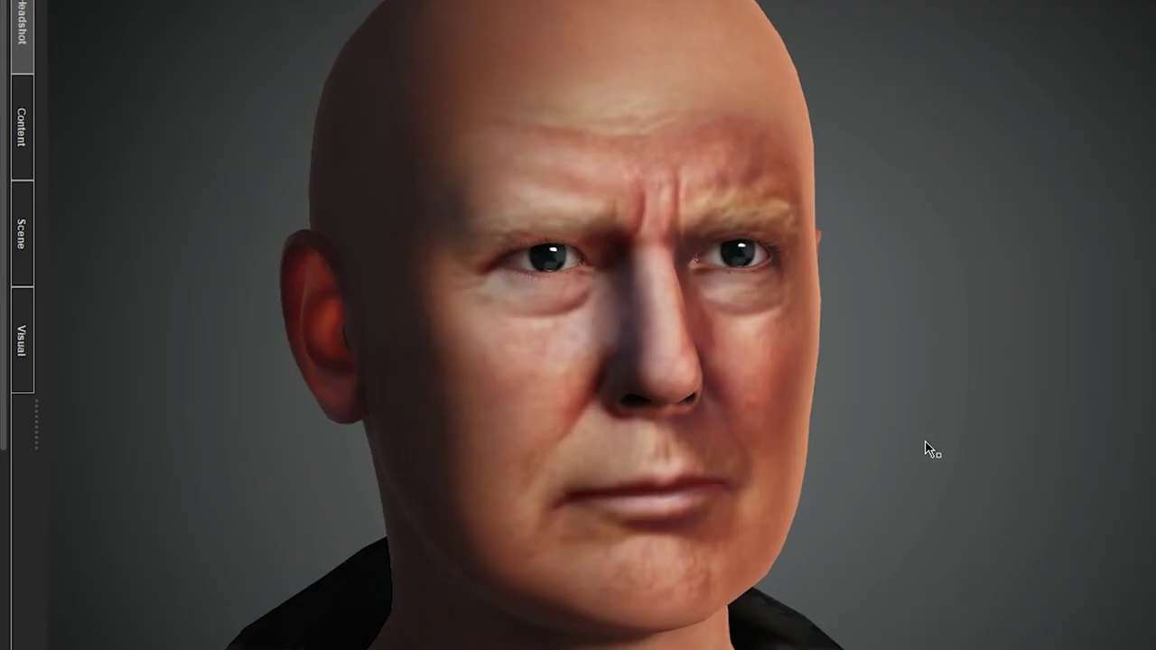
Orbit the regenerated head to profile and back to front
right_drag(929, 449, 1067, 481)
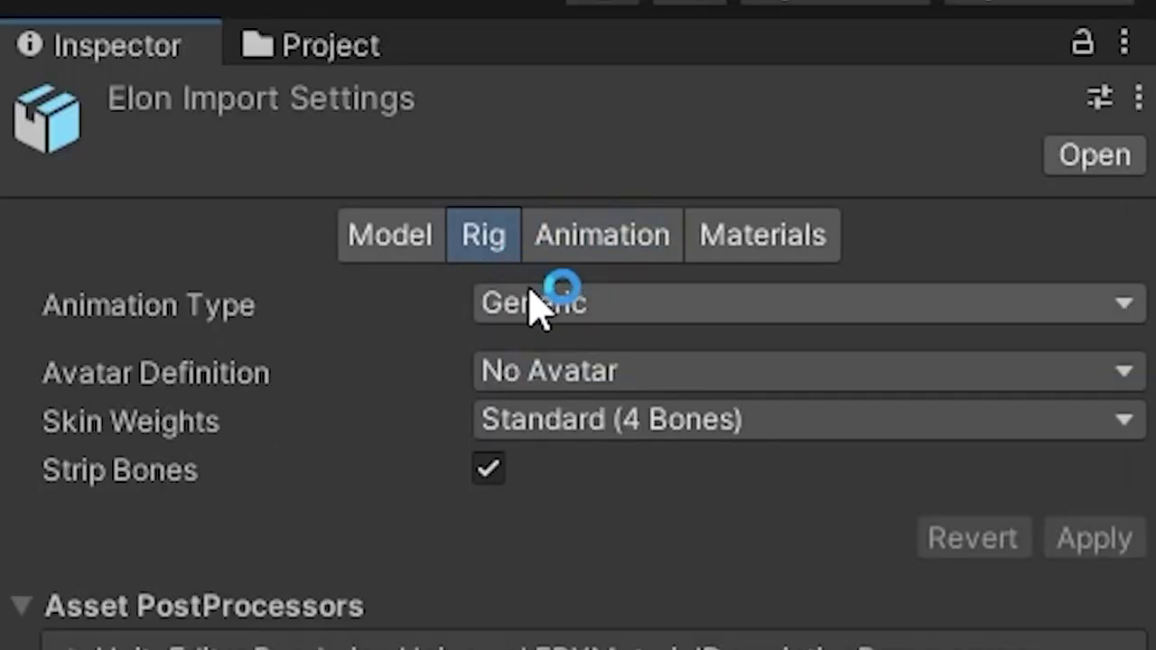
Set the imported model's rig Animation Type to Humanoid
click(533, 297)
click(664, 533)
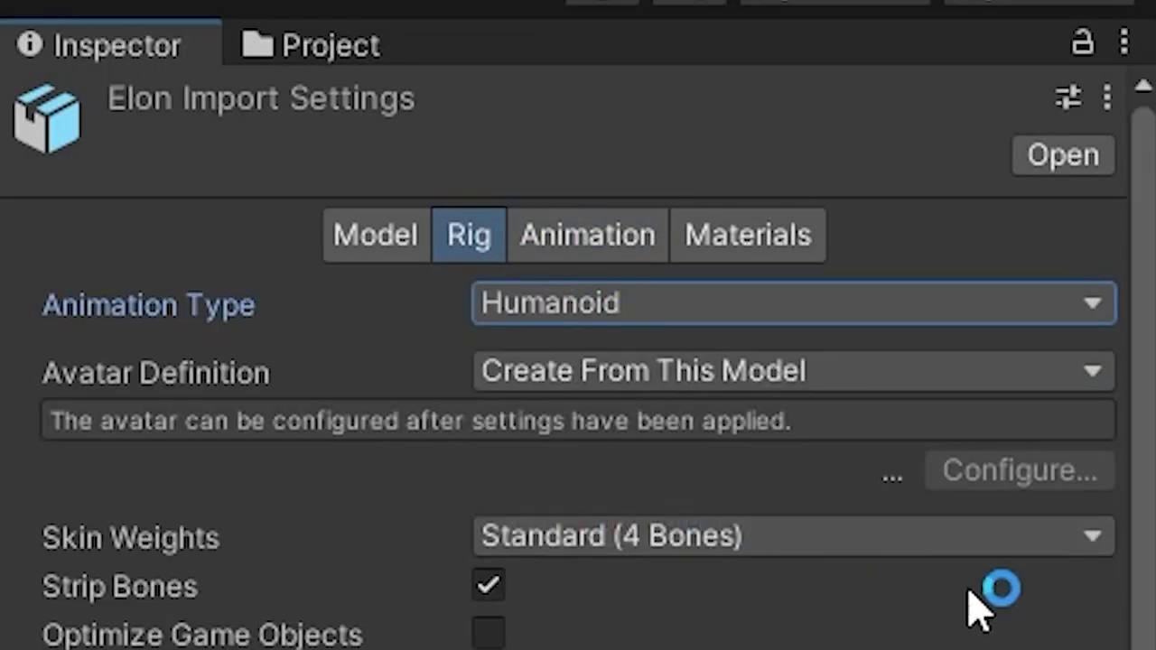